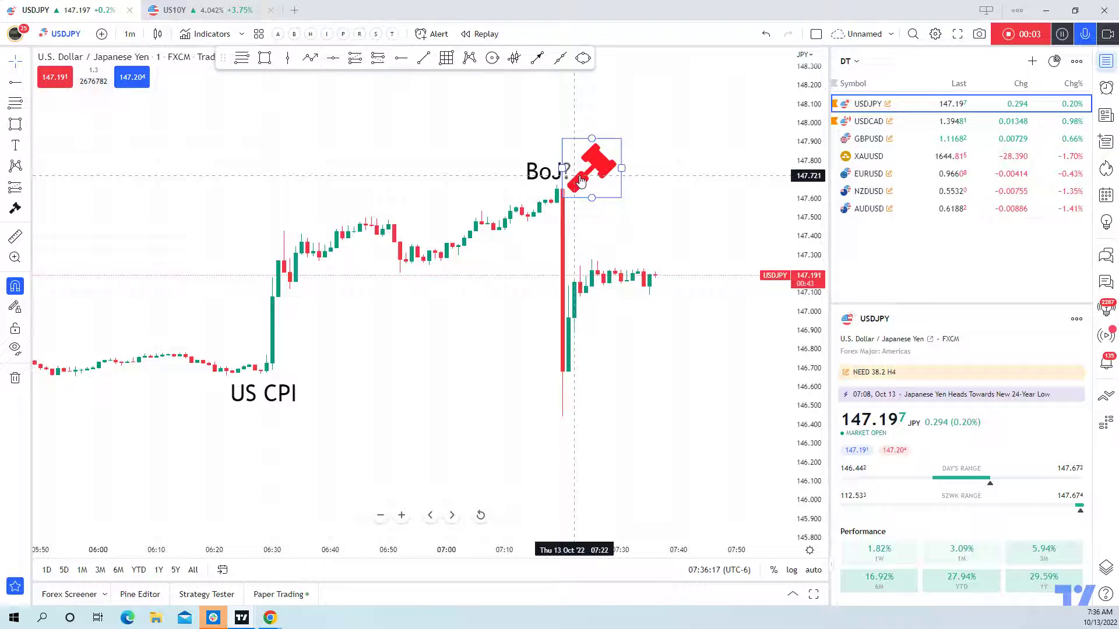
# Nudge the red gavel icon just right of the 'BoJ?' label and deselect it
pyautogui.moveTo(595, 169); pyautogui.dragTo(609, 173)
pyautogui.click(724, 110)
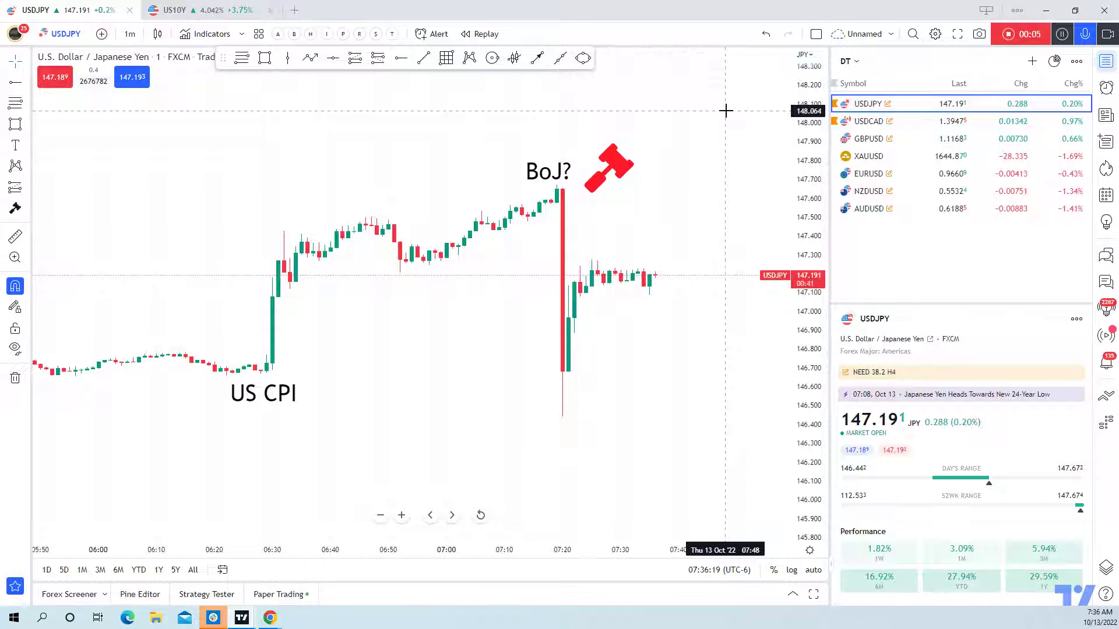
pyautogui.write('3')
pyautogui.press('Return')
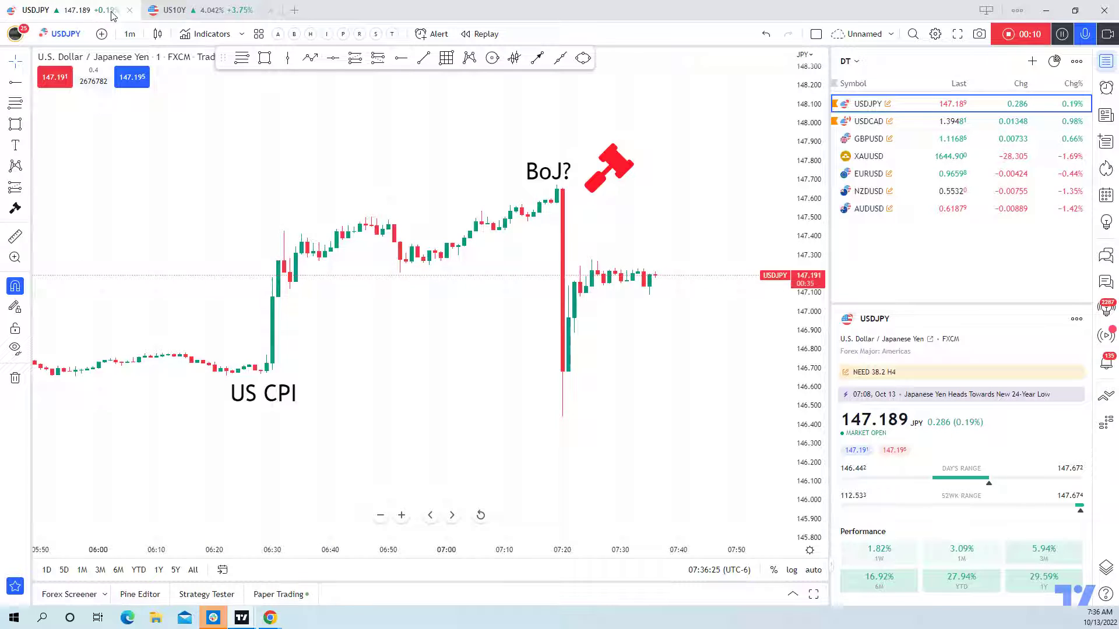
# Switch USDJPY to 15-minute candles, shift the gavel slightly left and down, and reframe the spike
pyautogui.click(129, 33)
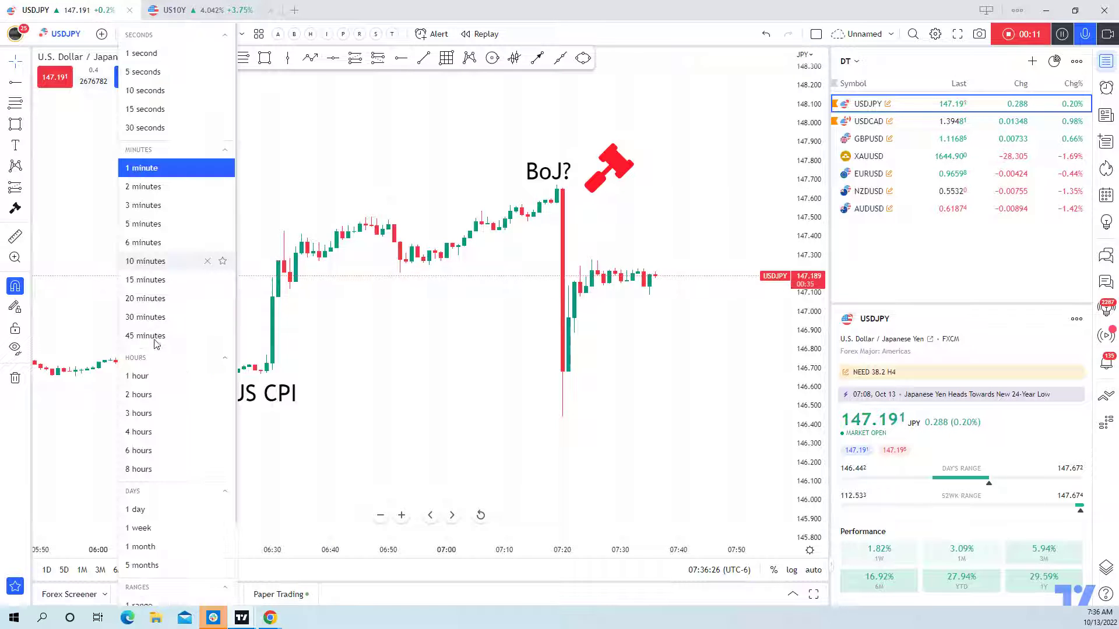
pyautogui.click(145, 281)
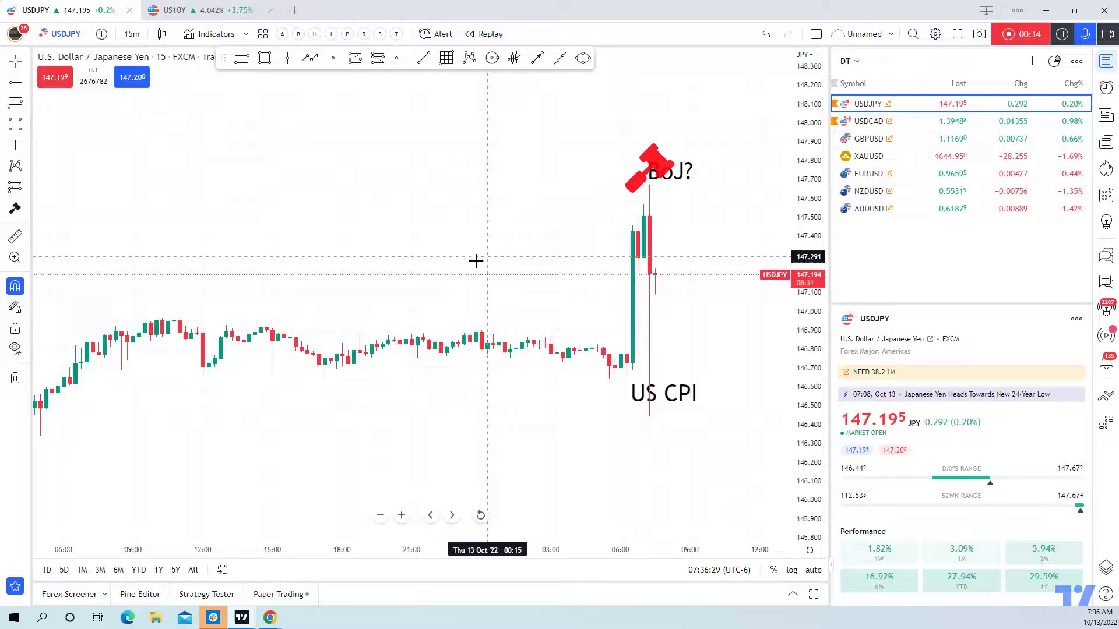
pyautogui.scroll(-3, 390, 237)
pyautogui.scroll(2, 390, 236)
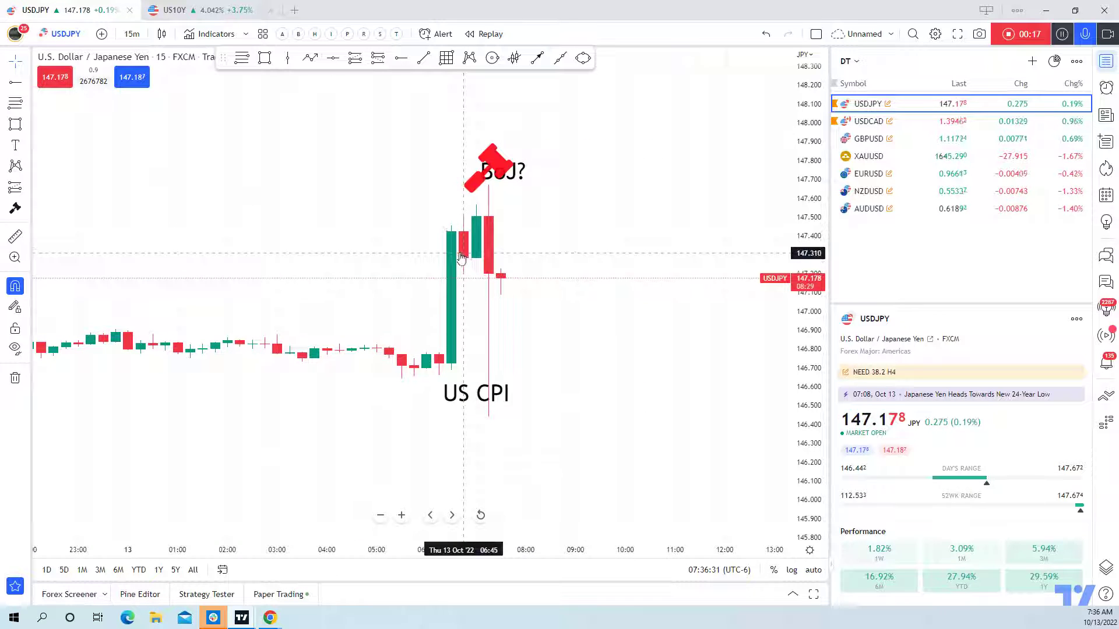
pyautogui.click(489, 171)
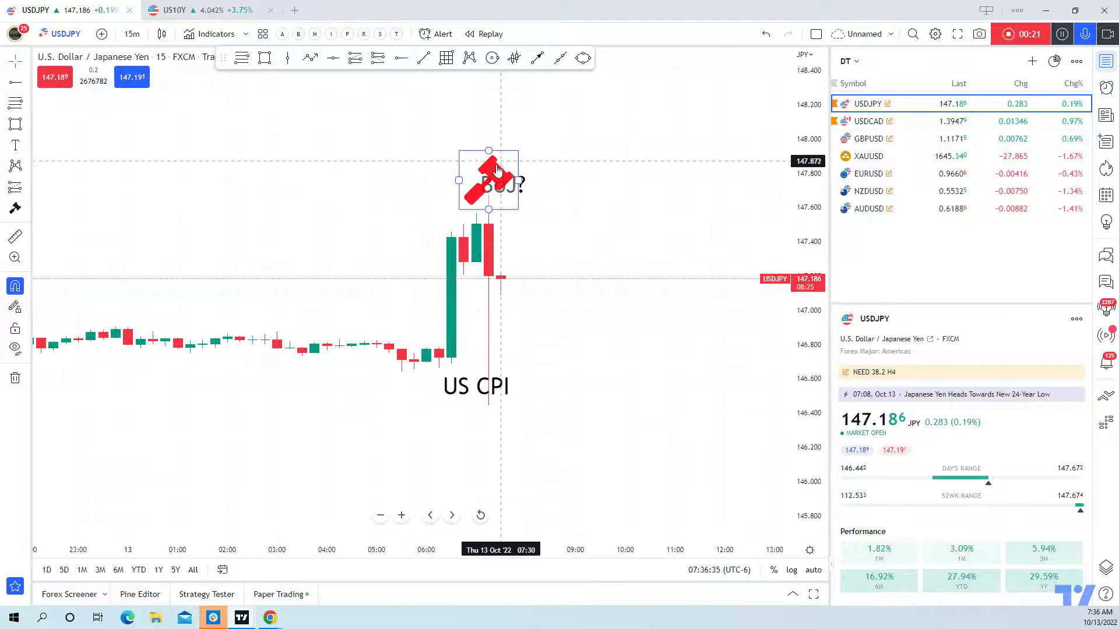
pyautogui.moveTo(486, 162); pyautogui.dragTo(472, 180)
pyautogui.click(625, 217)
pyautogui.moveTo(625, 217); pyautogui.dragTo(664, 217)
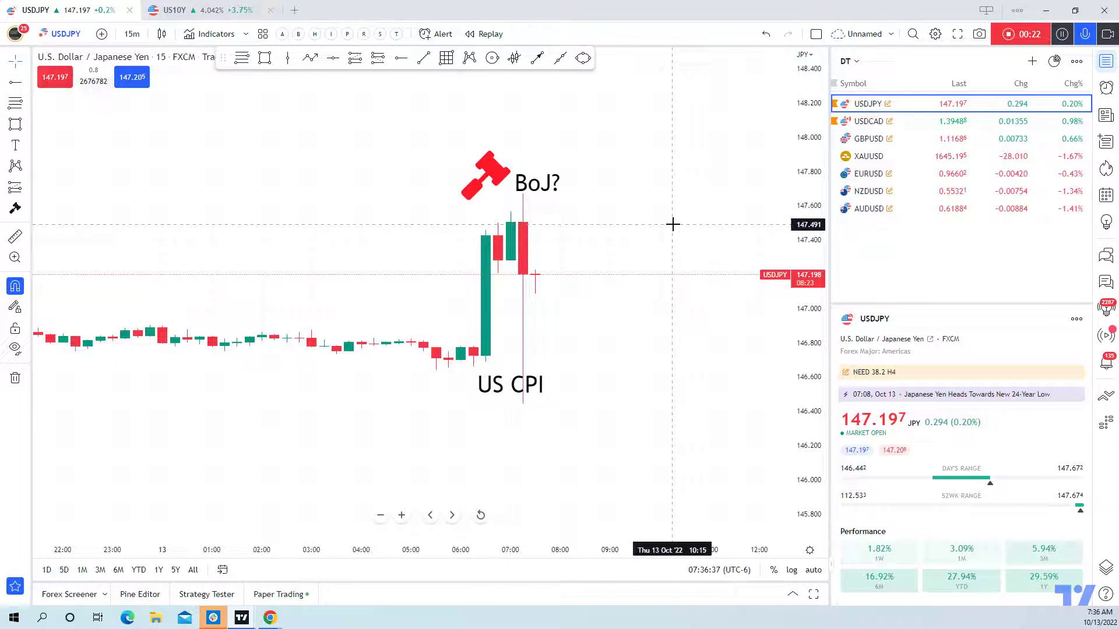
pyautogui.moveTo(621, 140); pyautogui.dragTo(710, 203)
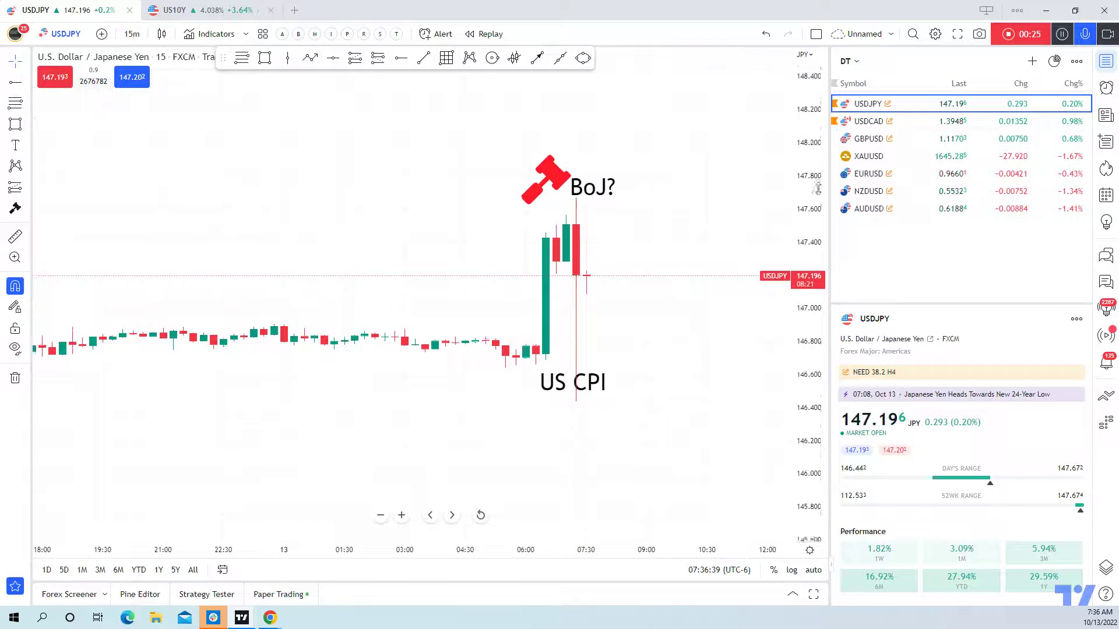
pyautogui.scroll(-4, 686, 193)
pyautogui.scroll(-3, 639, 210)
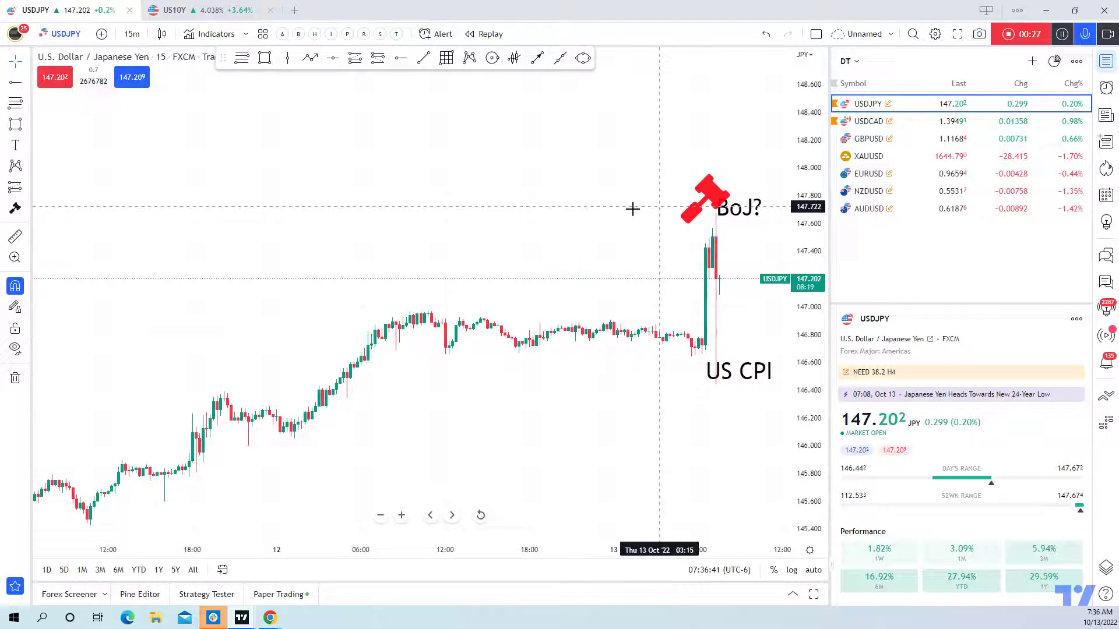
pyautogui.moveTo(515, 226)
pyautogui.mouseDown()
pyautogui.moveTo(409, 222)
pyautogui.moveTo(573, 228)
pyautogui.mouseUp()
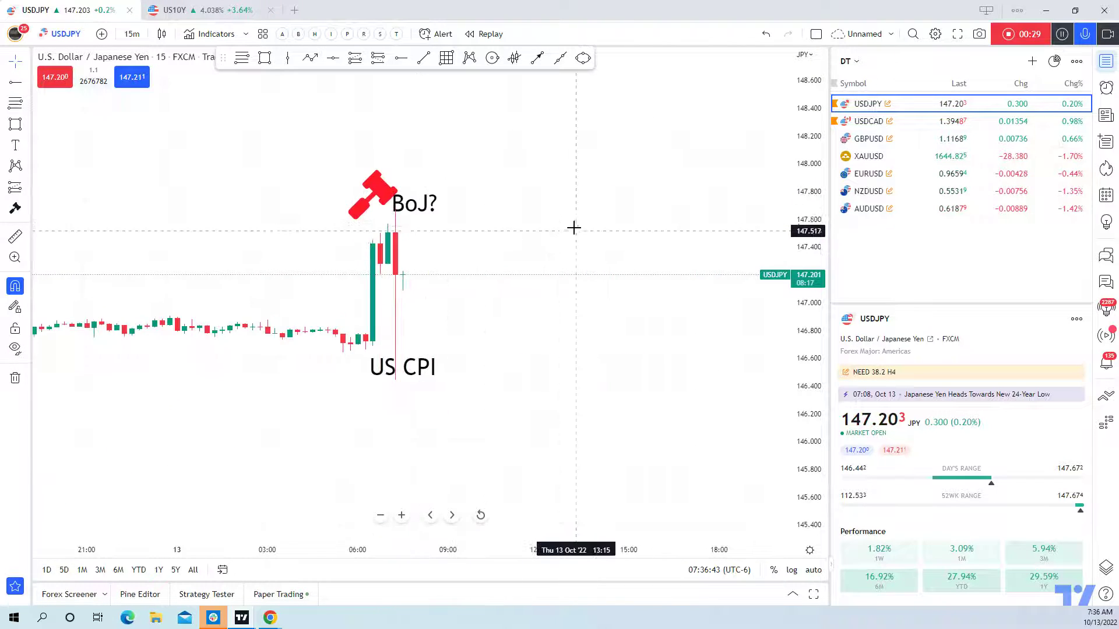
pyautogui.scroll(-3, 676, 144)
# Drag the 'US CPI' label down below the spike's lower wick
pyautogui.moveTo(676, 145)
pyautogui.mouseDown()
pyautogui.moveTo(629, 160)
pyautogui.moveTo(424, 161)
pyautogui.mouseUp()
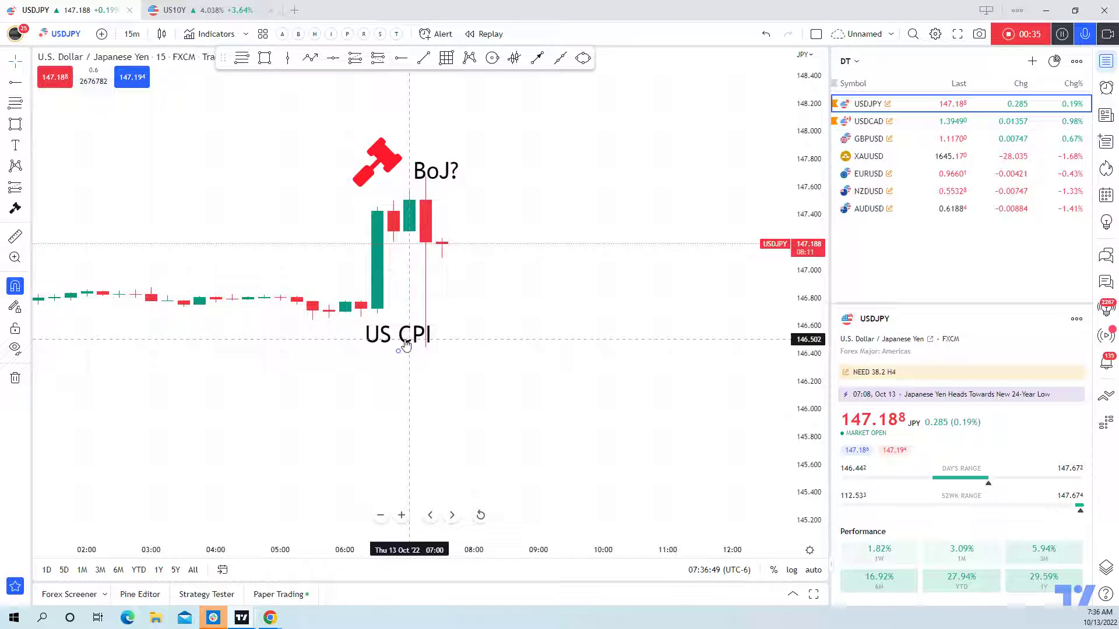
pyautogui.moveTo(402, 342); pyautogui.dragTo(402, 372)
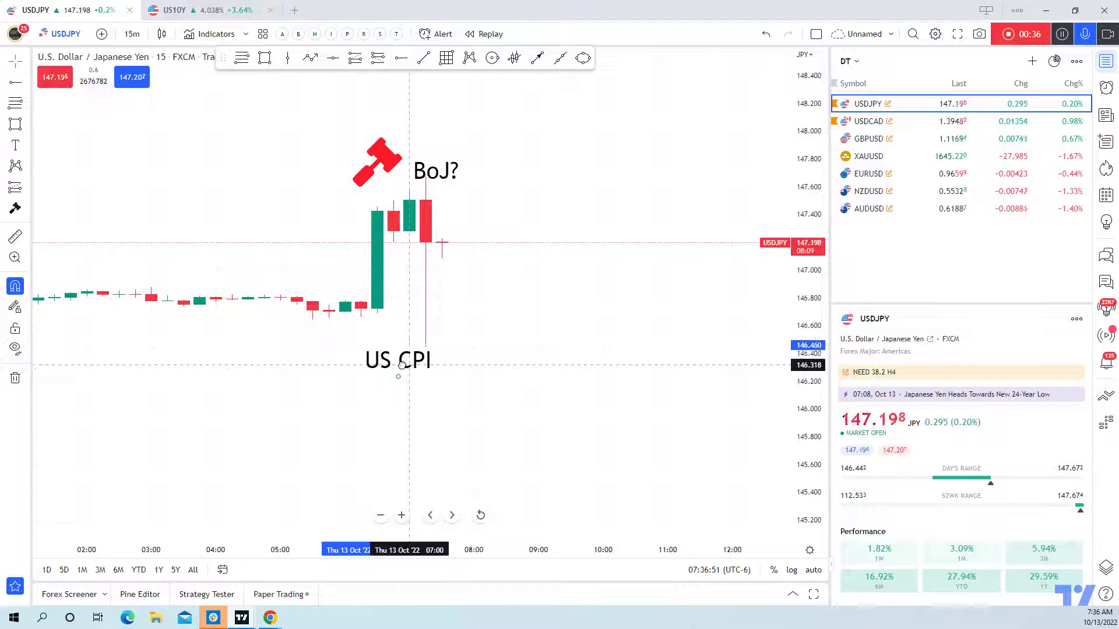
pyautogui.moveTo(464, 210)
pyautogui.mouseDown()
pyautogui.moveTo(569, 197)
pyautogui.moveTo(547, 177)
pyautogui.mouseUp()
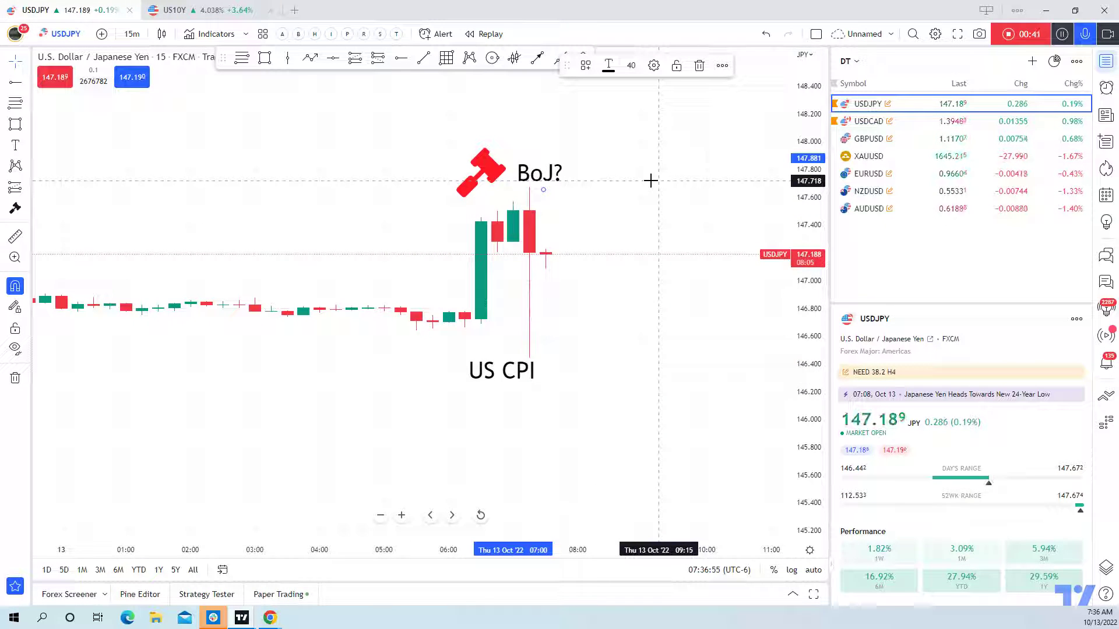
# Start a price-range measurement below the spike with the Measure tool
pyautogui.moveTo(649, 181); pyautogui.dragTo(585, 181)
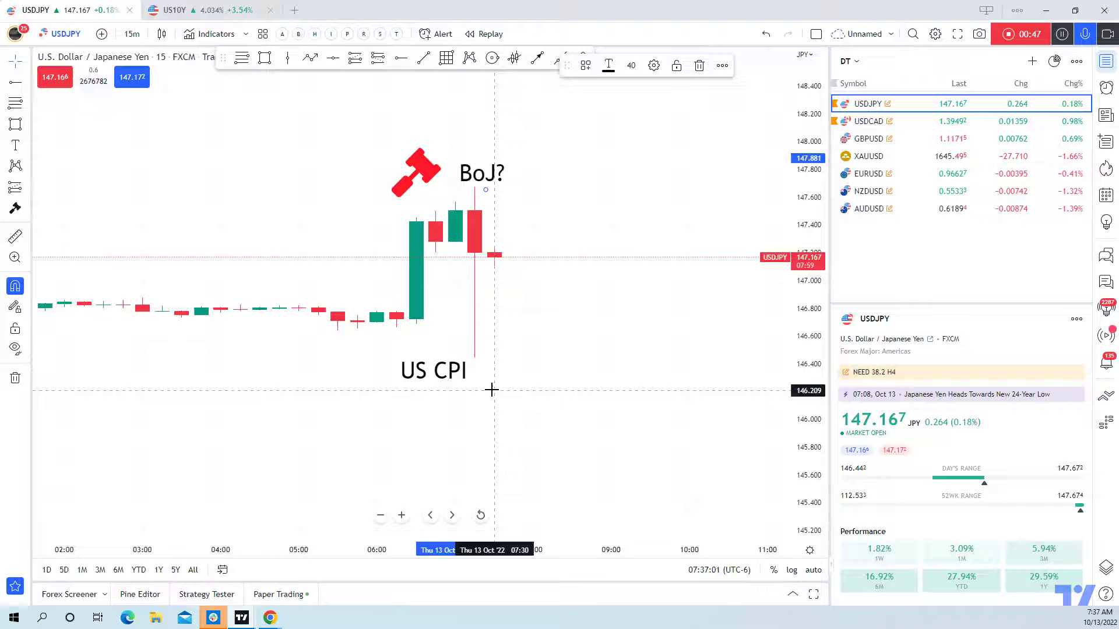
pyautogui.click(15, 235)
pyautogui.click(524, 357)
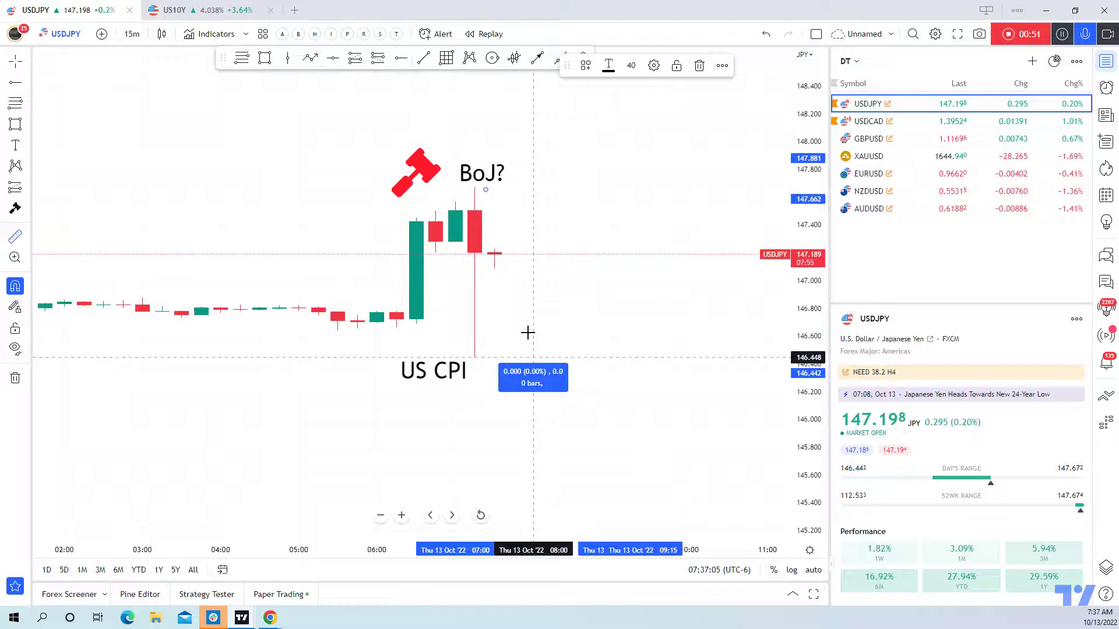
# Clear the price measurement and centre the 'US CPI' label under the wick
pyautogui.click(527, 252)
pyautogui.click(559, 346)
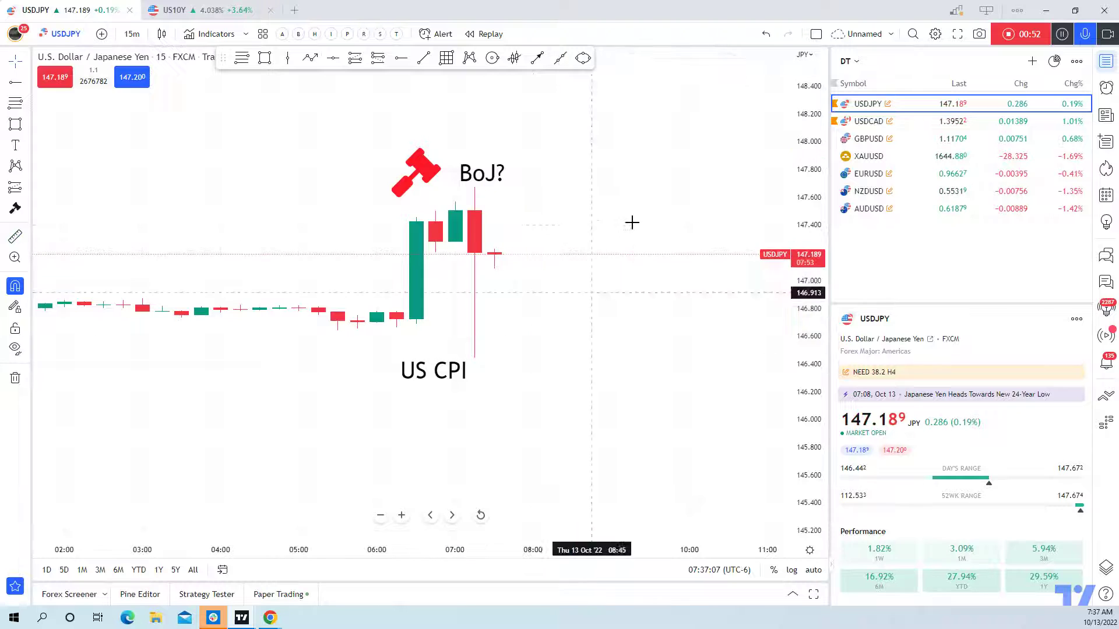
pyautogui.scroll(-2, 516, 190)
pyautogui.scroll(3, 517, 190)
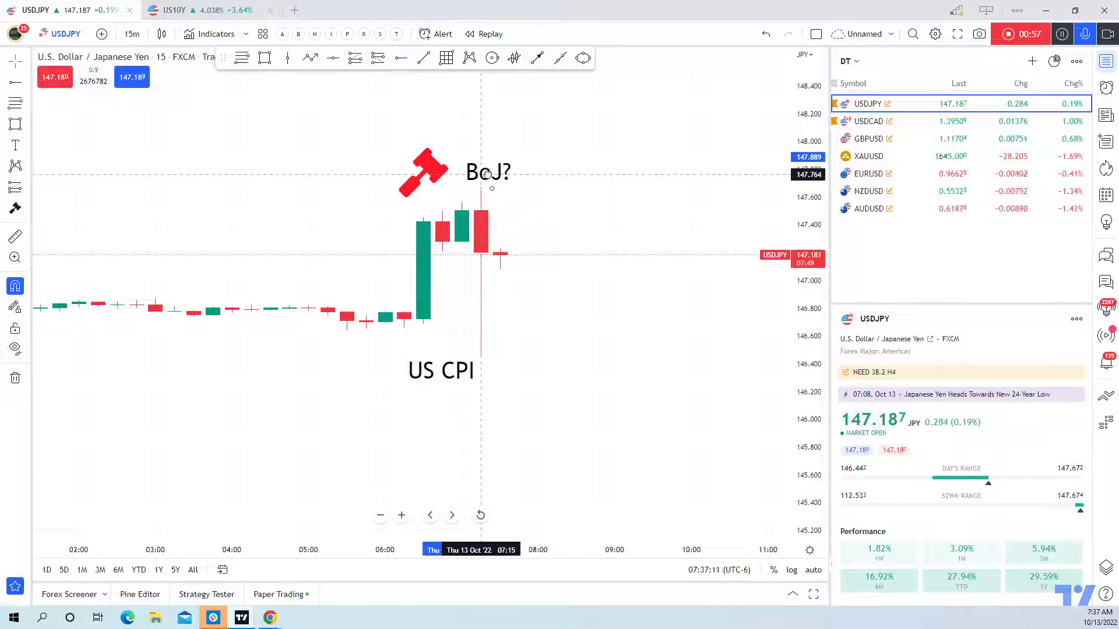
pyautogui.moveTo(441, 370)
pyautogui.mouseDown()
pyautogui.moveTo(498, 374)
pyautogui.moveTo(471, 369)
pyautogui.mouseUp()
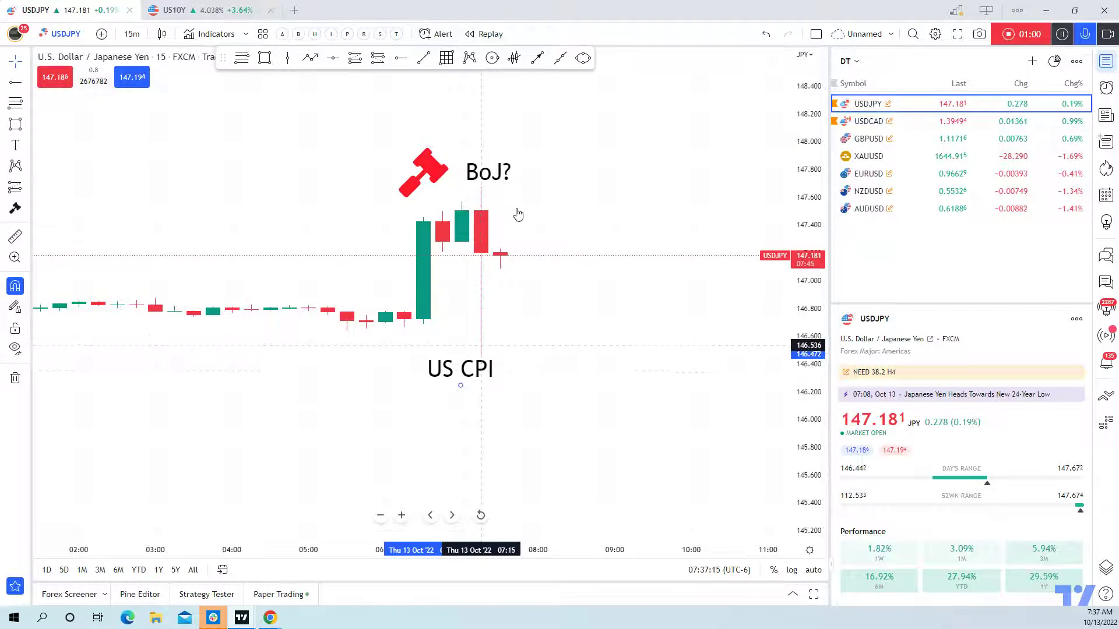
# Raise the gavel icon up and right beside the 'BoJ?' label
pyautogui.moveTo(595, 210); pyautogui.dragTo(525, 197)
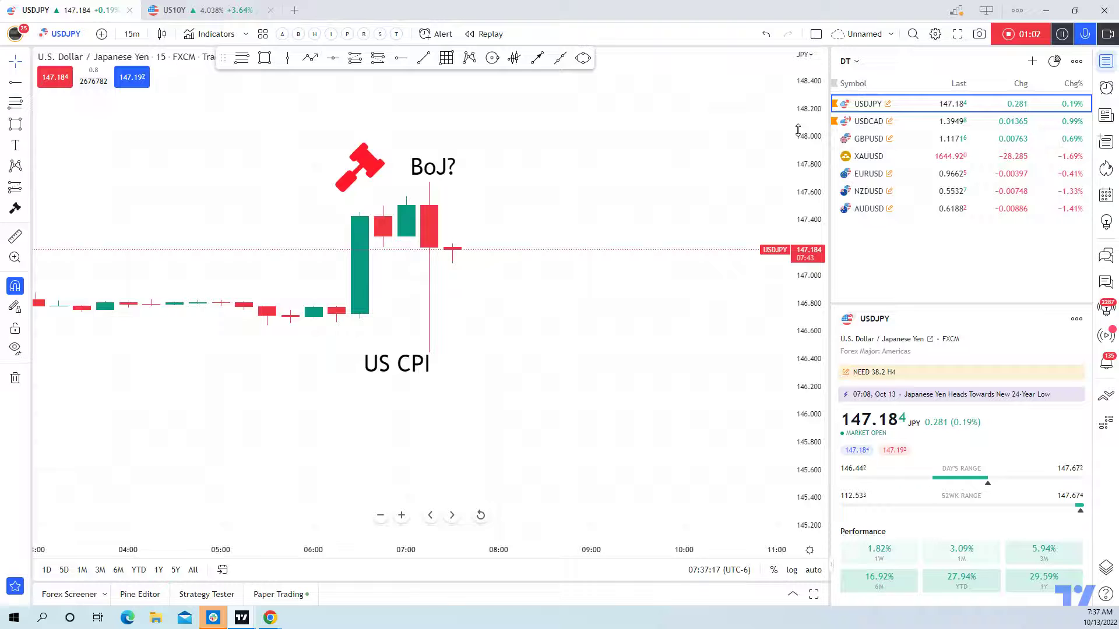
pyautogui.moveTo(710, 189); pyautogui.dragTo(732, 177)
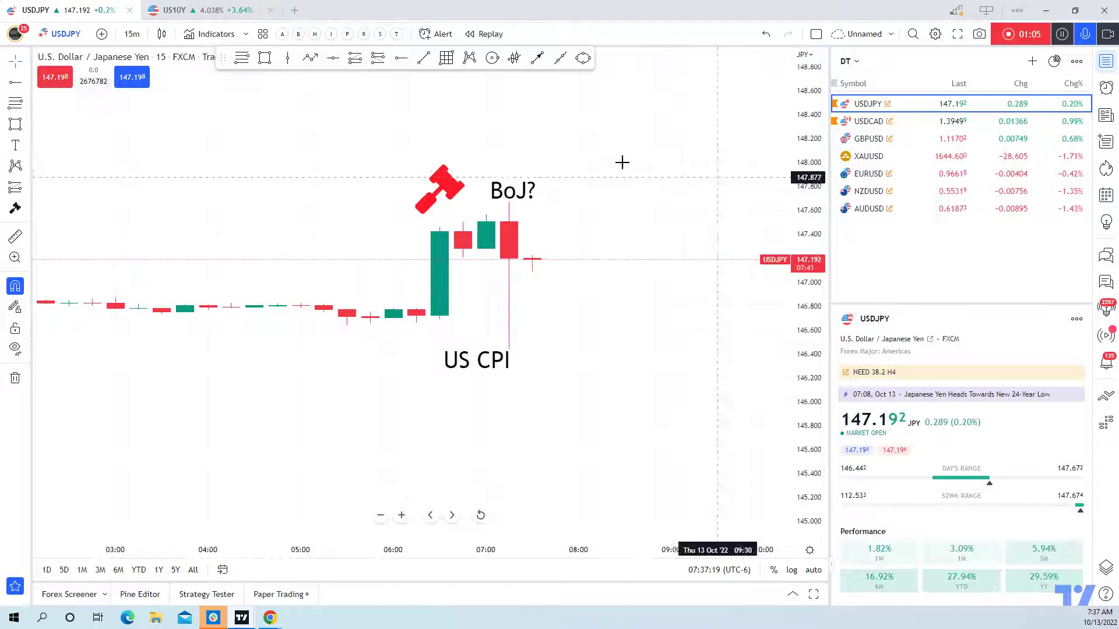
pyautogui.click(505, 190)
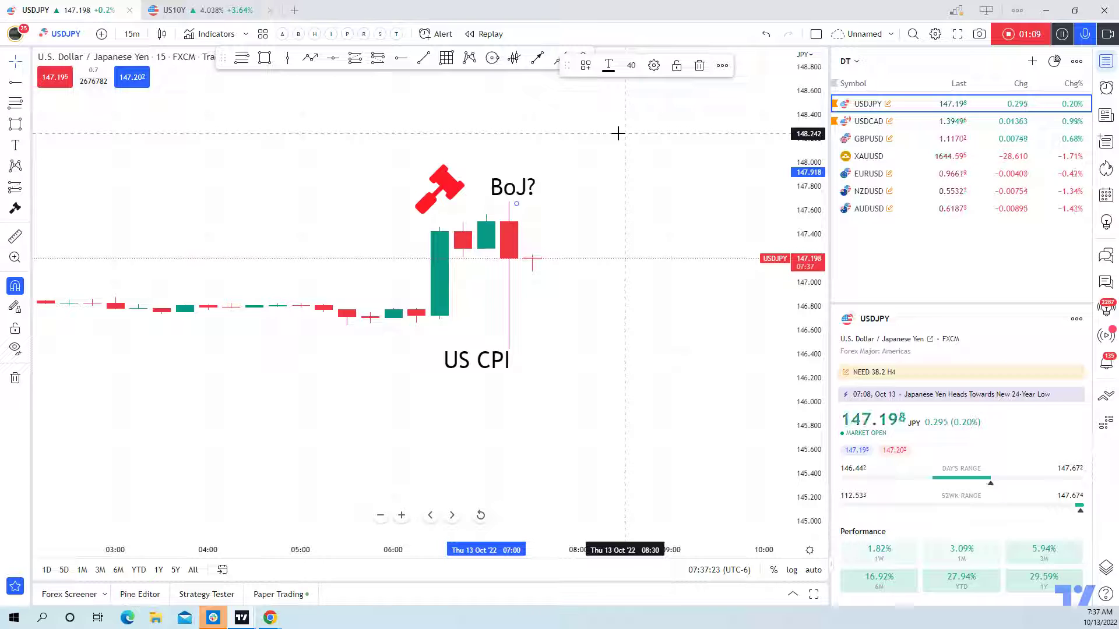
pyautogui.moveTo(440, 190)
pyautogui.mouseDown()
pyautogui.moveTo(463, 181)
pyautogui.moveTo(452, 172)
pyautogui.mouseUp()
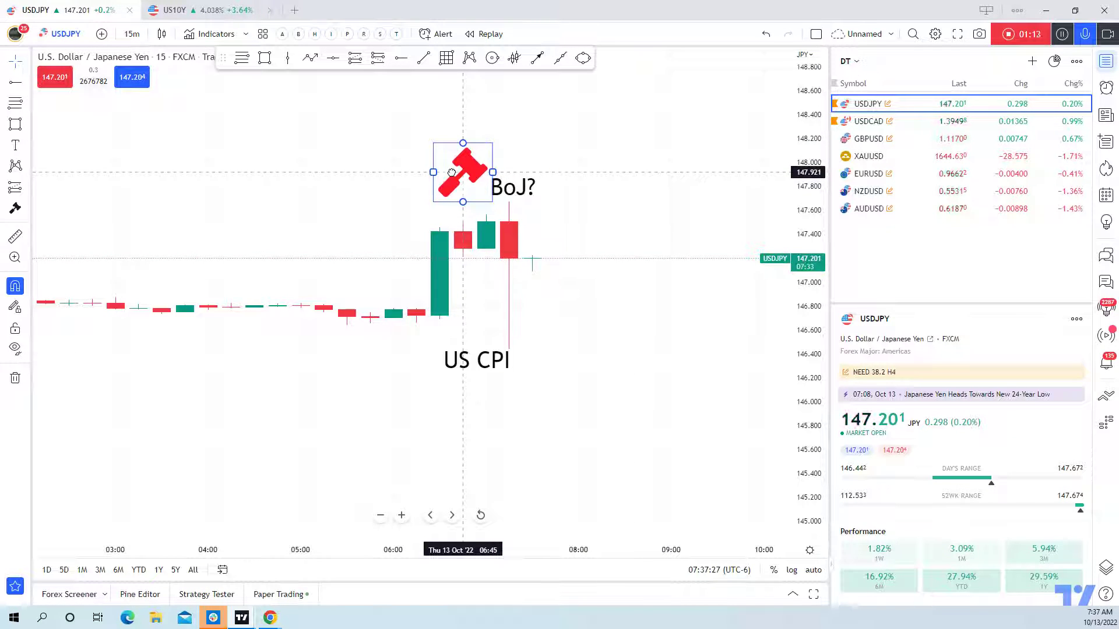
# Move the gavel icon up over the top of the spike
pyautogui.click(552, 127)
pyautogui.scroll(-2, 558, 134)
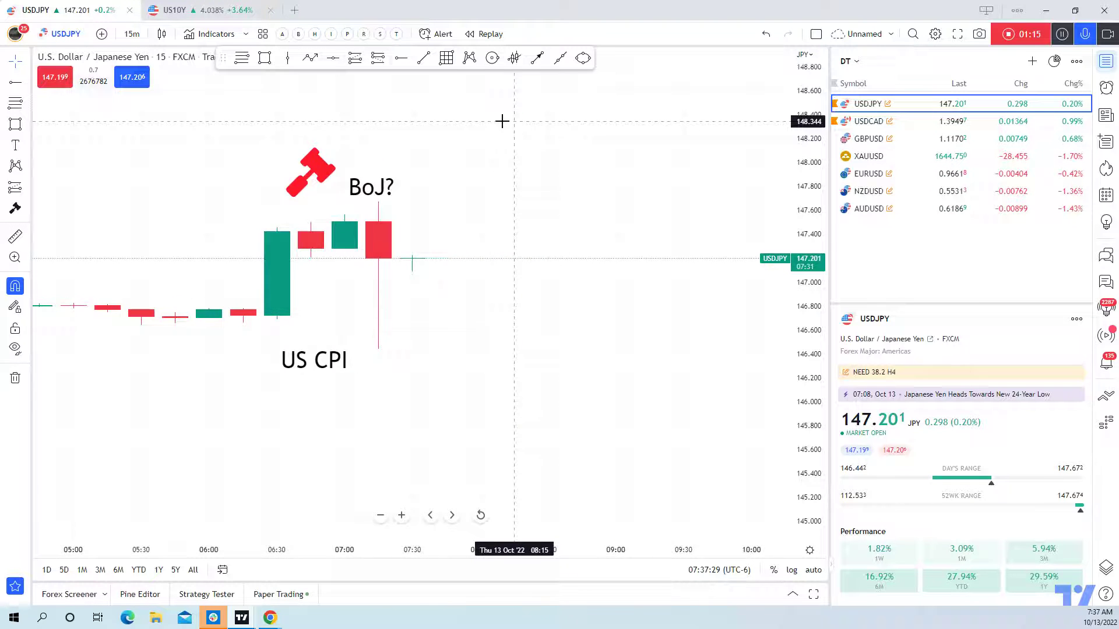
pyautogui.scroll(-1, 558, 134)
pyautogui.scroll(-1, 813, 96)
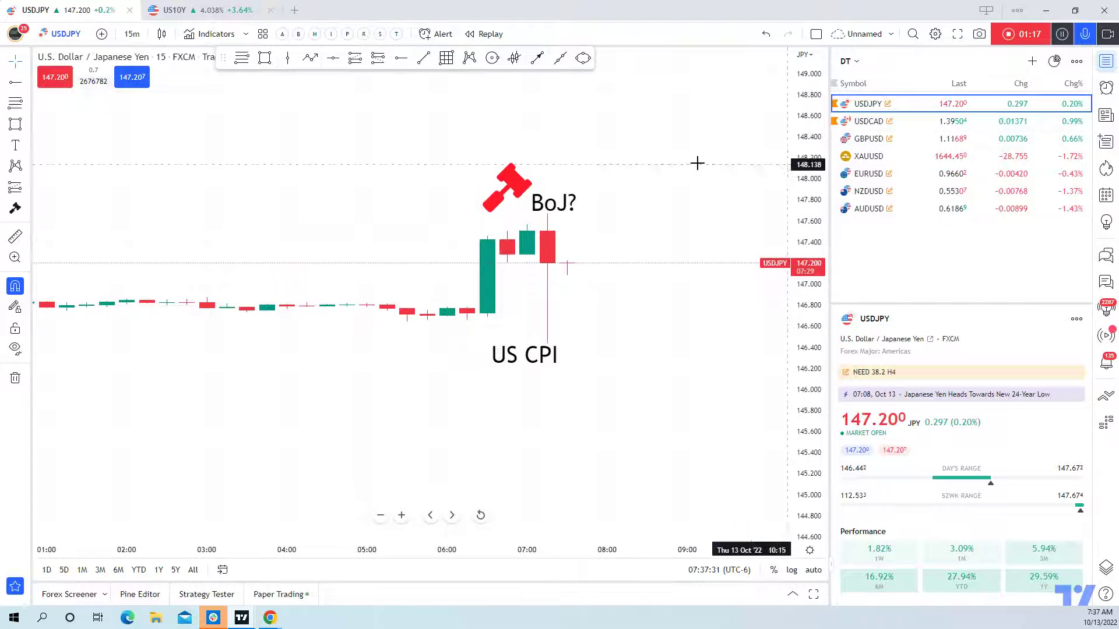
pyautogui.scroll(-1, 612, 158)
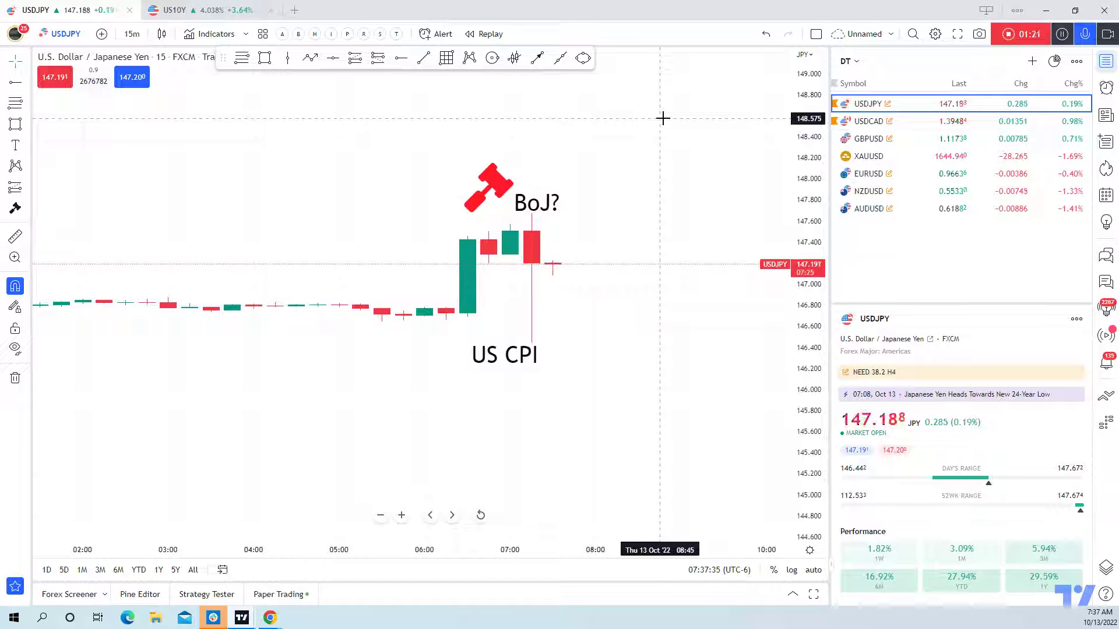
pyautogui.click(499, 183)
pyautogui.moveTo(492, 190)
pyautogui.mouseDown()
pyautogui.moveTo(521, 203)
pyautogui.moveTo(576, 191)
pyautogui.moveTo(654, 141)
pyautogui.moveTo(564, 141)
pyautogui.moveTo(507, 174)
pyautogui.mouseUp()
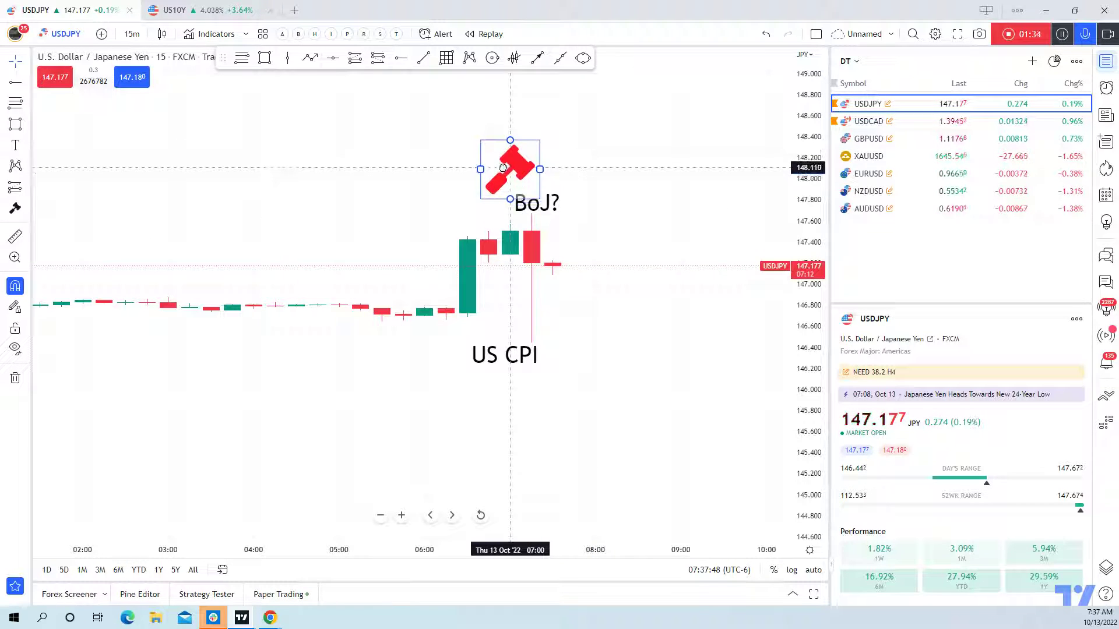
# Shift the 'BoJ?' label slightly right, below the gavel, and deselect it
pyautogui.click(577, 149)
pyautogui.moveTo(542, 203); pyautogui.dragTo(566, 201)
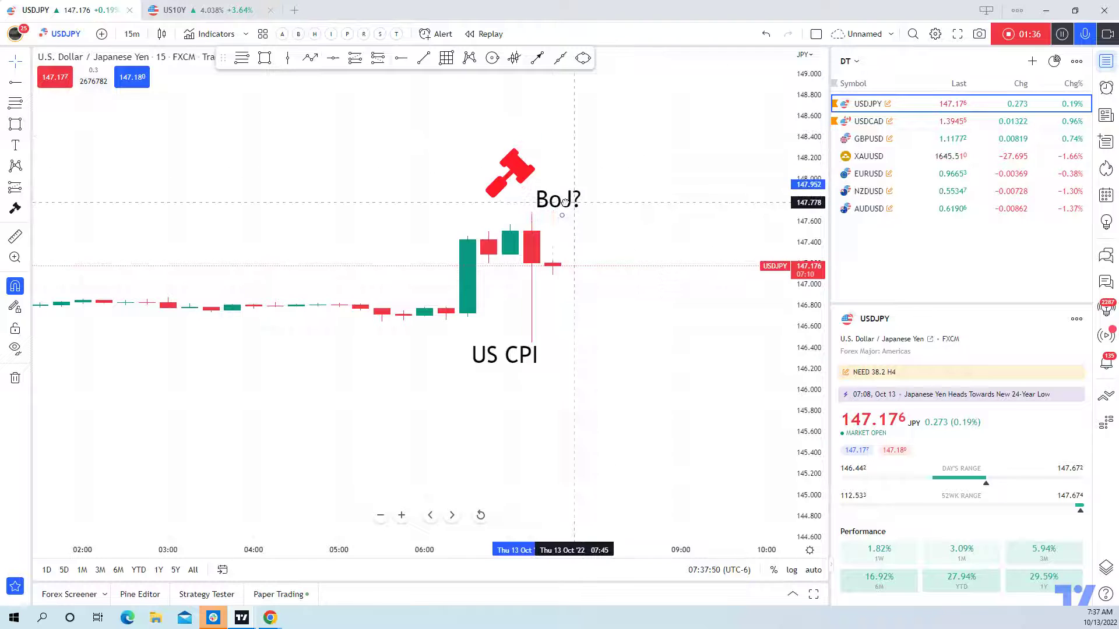
pyautogui.click(620, 137)
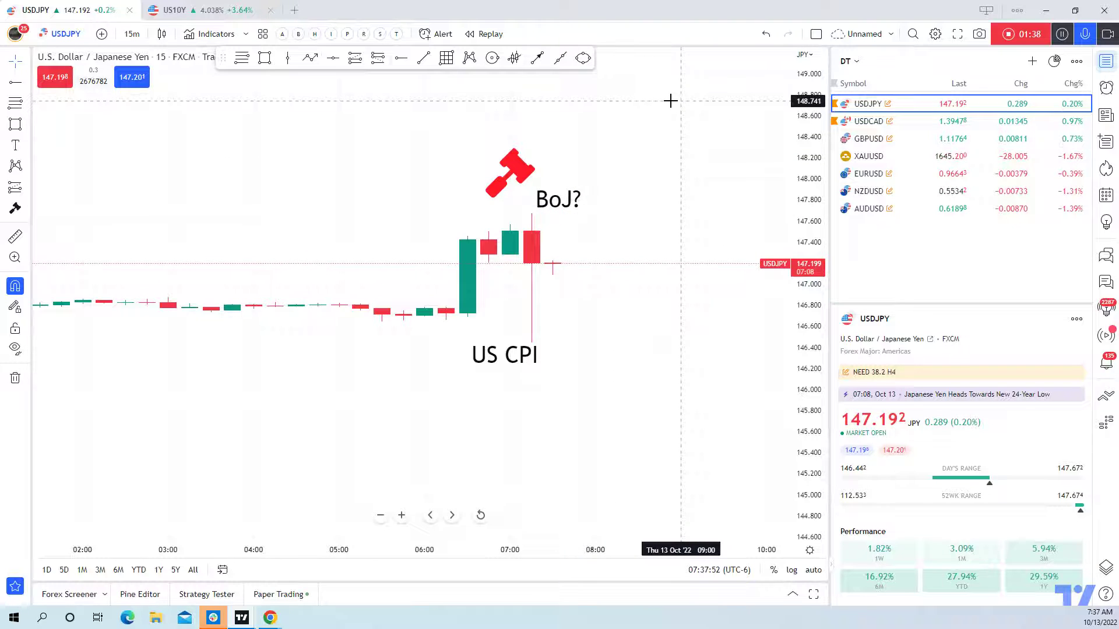